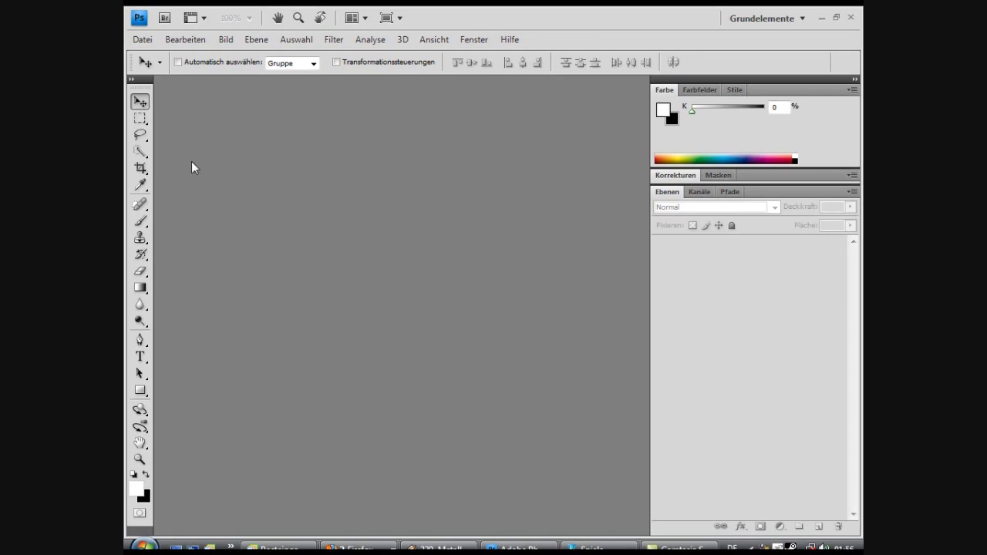
Step: Create a new white 16,02 × 11,99 cm document named 'Spiegeleffekt'
{"action": "left_click", "coordinate": [144, 41]}
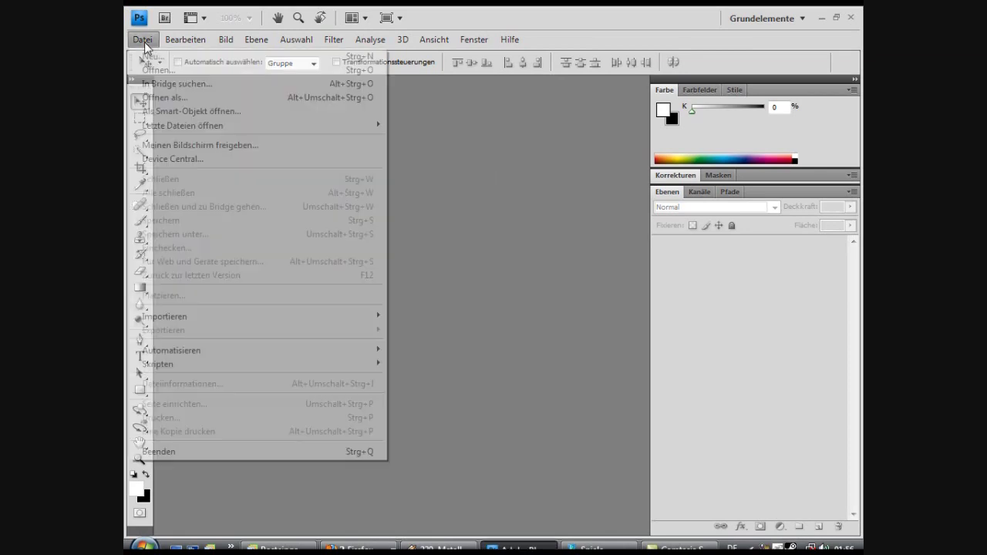
{"action": "left_click", "coordinate": [149, 61]}
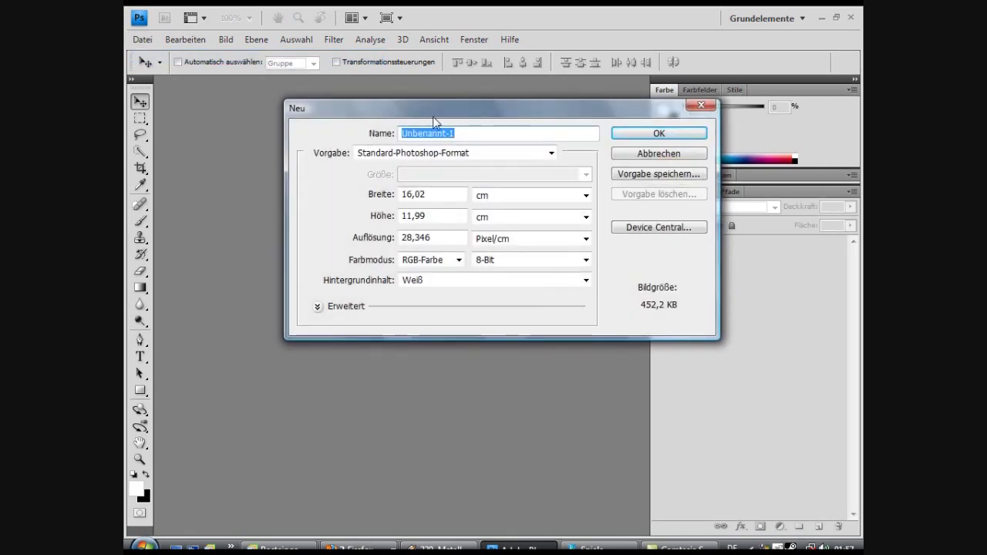
{"action": "type", "text": "Spiegeleffekt"}
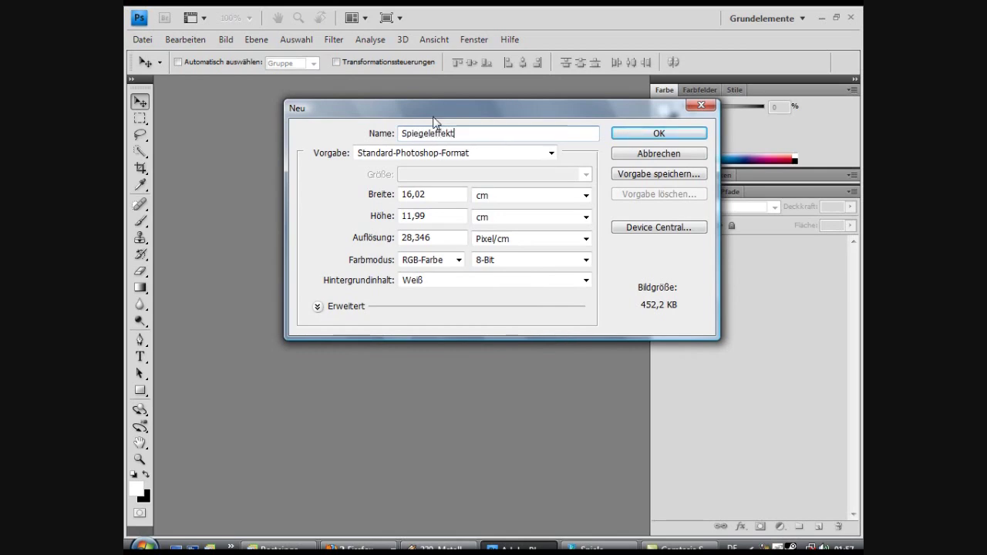
{"action": "left_click", "coordinate": [678, 132]}
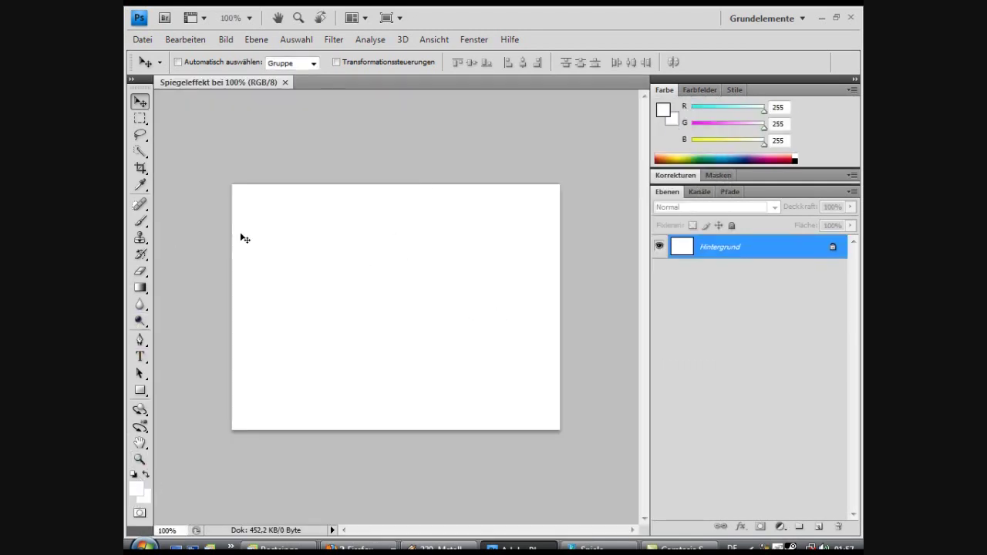
Step: Set the foreground to red (R255 G16 B16) and drag a top-left to bottom-right red-to-white gradient
{"action": "left_click", "coordinate": [137, 489]}
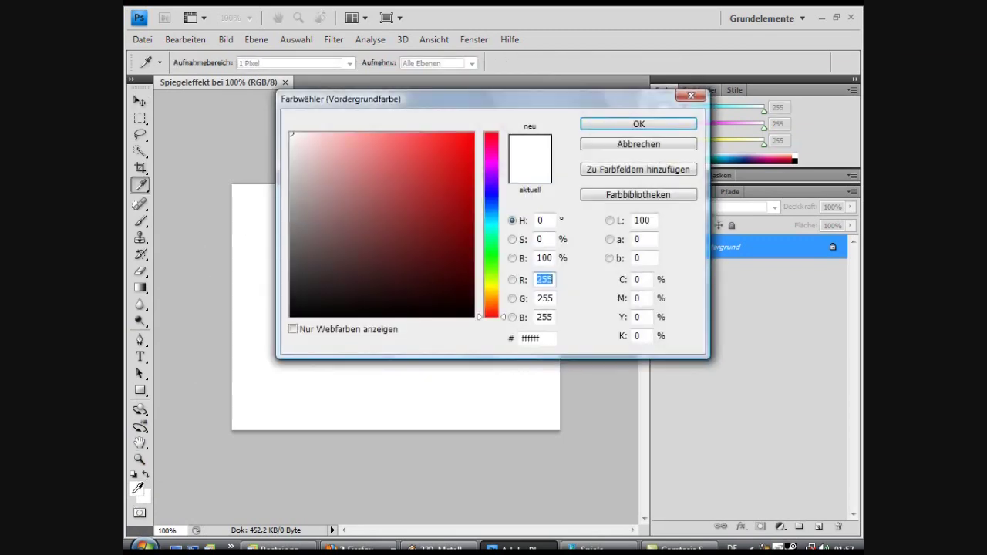
{"action": "left_click_drag", "start_coordinate": [418, 200], "coordinate": [464, 133]}
{"action": "left_click", "coordinate": [638, 123]}
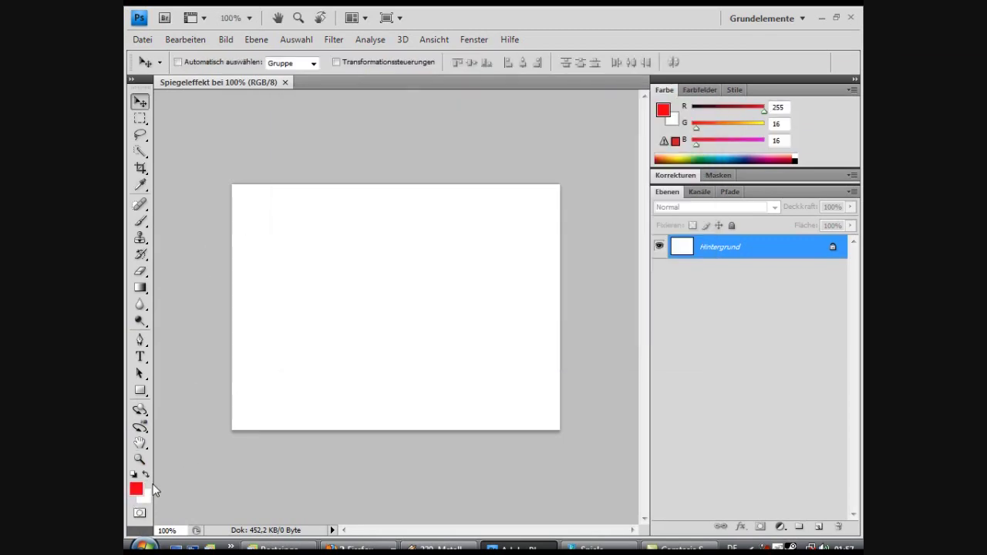
{"action": "left_click", "coordinate": [138, 289]}
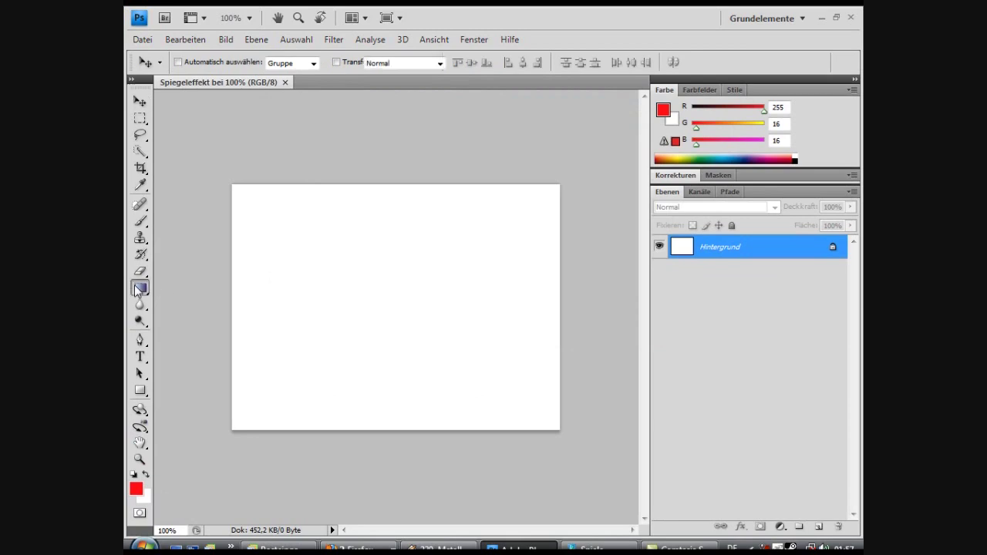
{"action": "left_click_drag", "start_coordinate": [219, 175], "coordinate": [614, 472]}
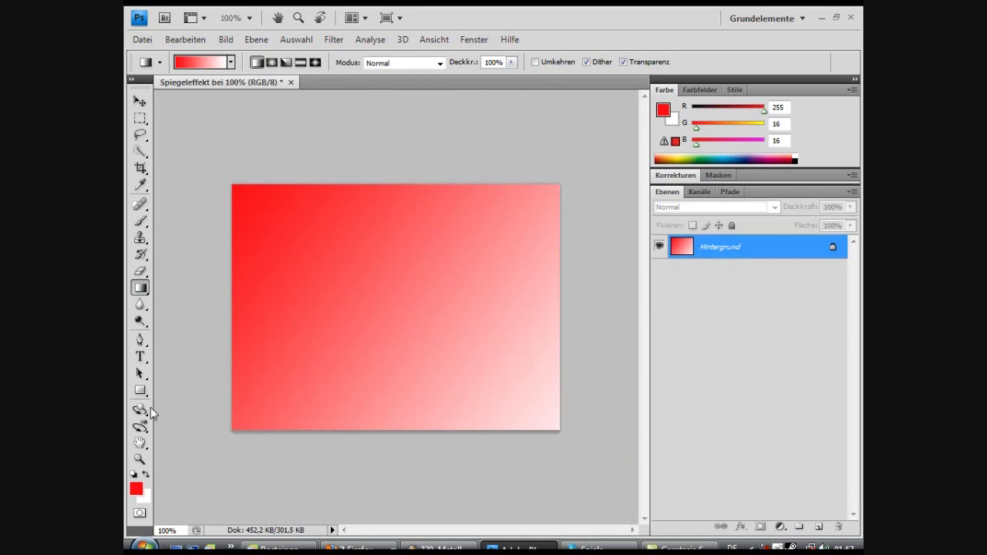
{"action": "left_click", "coordinate": [143, 360]}
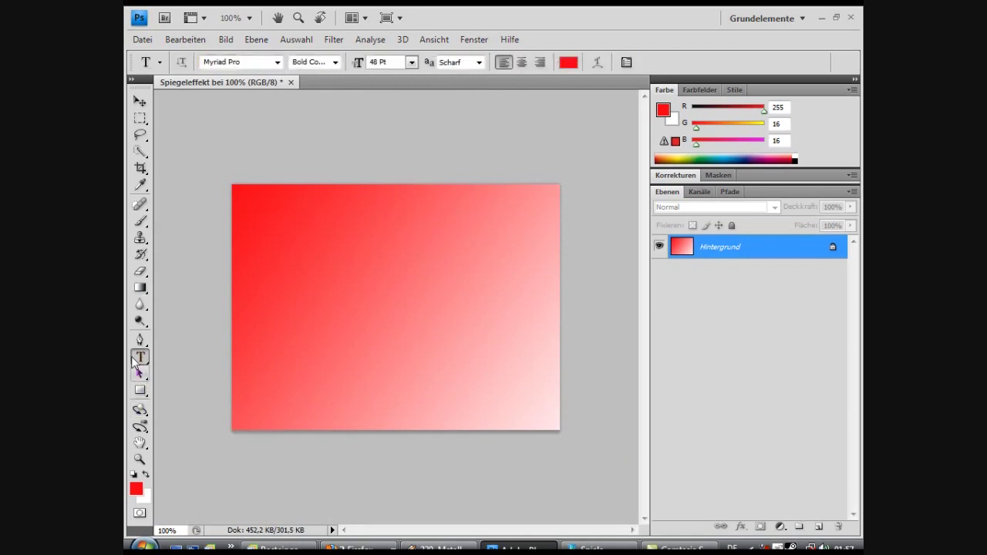
Step: Type 'Spiegeleffekt' in white Myriad Pro Bold 48 pt and move it toward the upper middle
{"action": "left_click", "coordinate": [137, 488]}
{"action": "left_click_drag", "start_coordinate": [309, 242], "coordinate": [267, 114]}
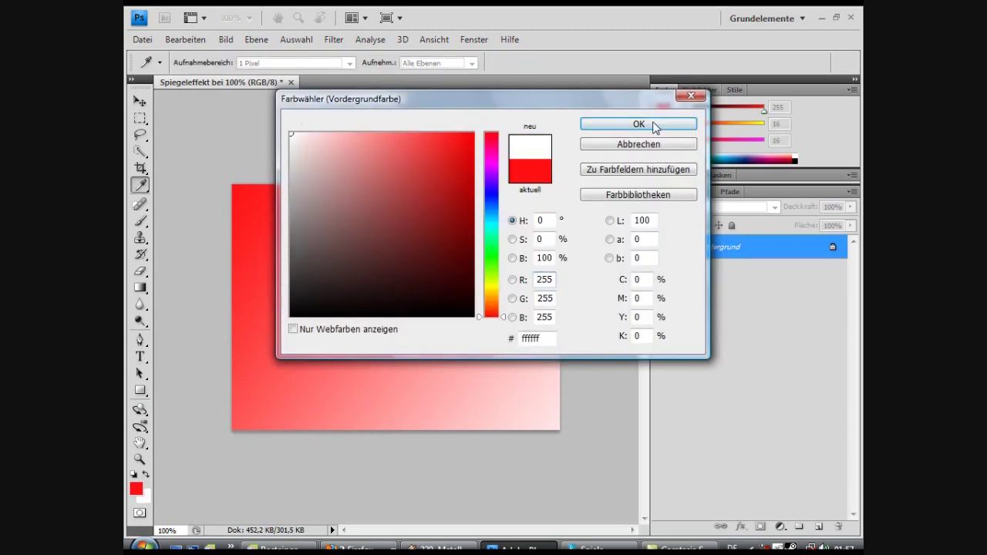
{"action": "left_click", "coordinate": [639, 124]}
{"action": "left_click", "coordinate": [304, 253]}
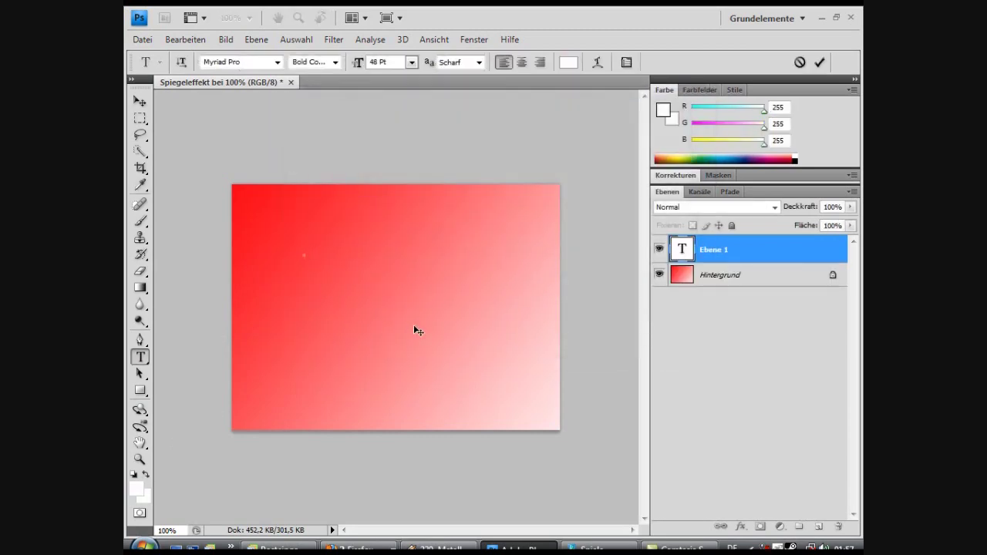
{"action": "type", "text": "Sp"}
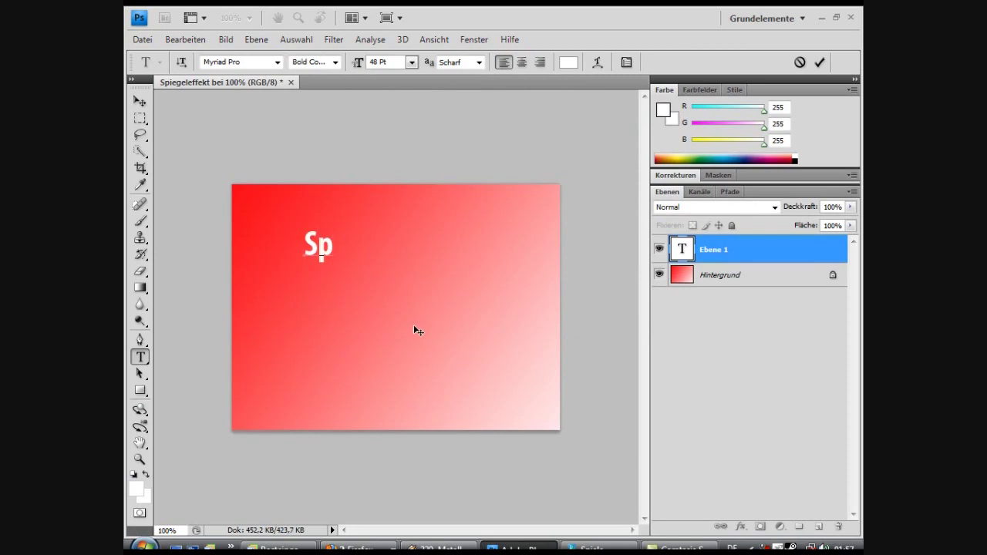
{"action": "type", "text": "iegeleffekt"}
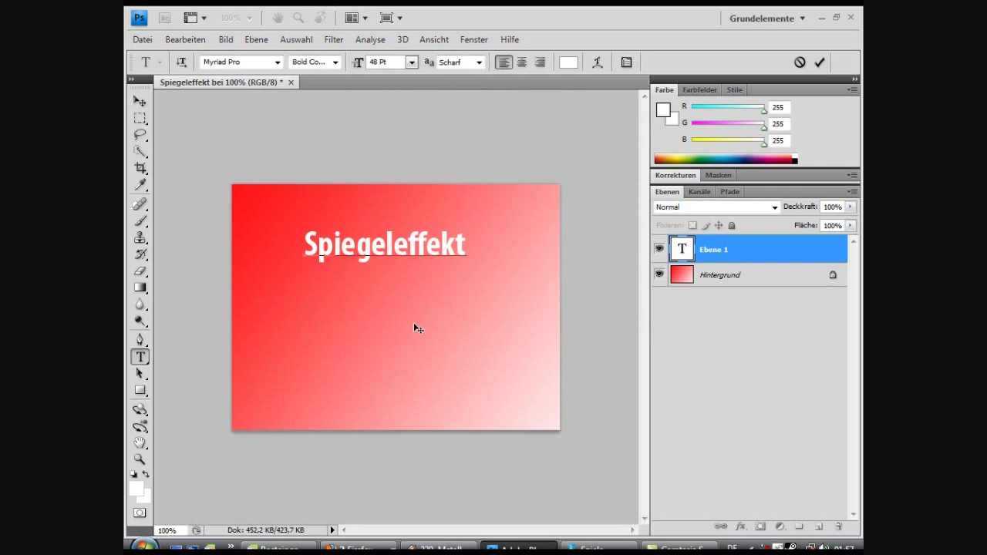
{"action": "left_click", "coordinate": [140, 101]}
{"action": "mouse_move", "coordinate": [396, 254]}
{"action": "left_mouse_down"}
{"action": "mouse_move", "coordinate": [411, 285]}
{"action": "mouse_move", "coordinate": [420, 279]}
{"action": "left_mouse_up"}
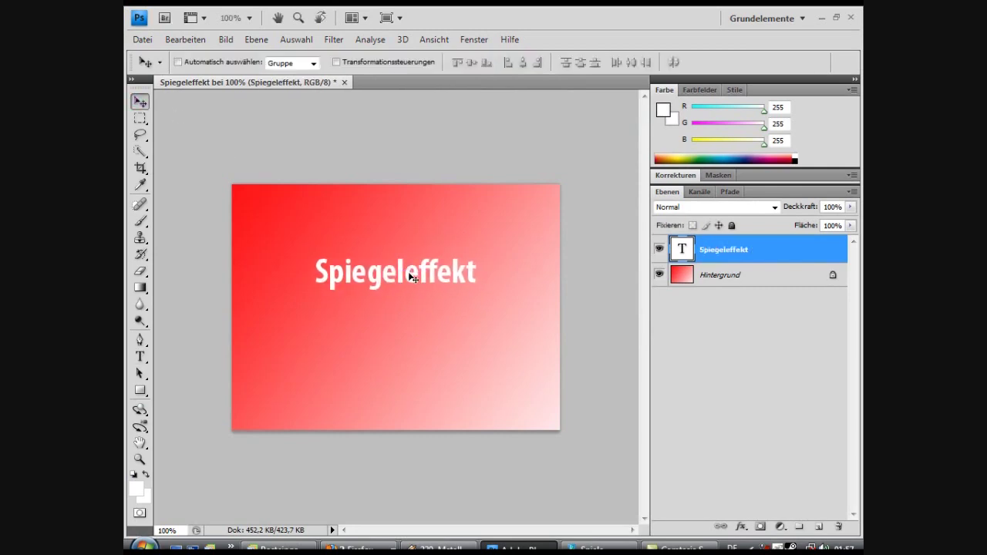
Step: Duplicate the text layer as 'Spiegeleffekt Kopie' and move the copy just below the original
{"action": "right_click", "coordinate": [731, 246]}
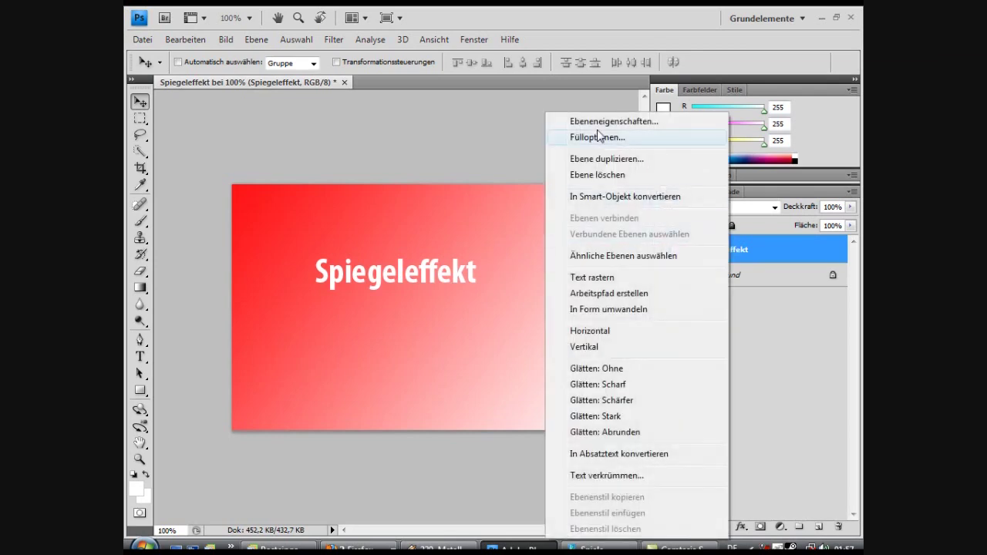
{"action": "left_click", "coordinate": [602, 160]}
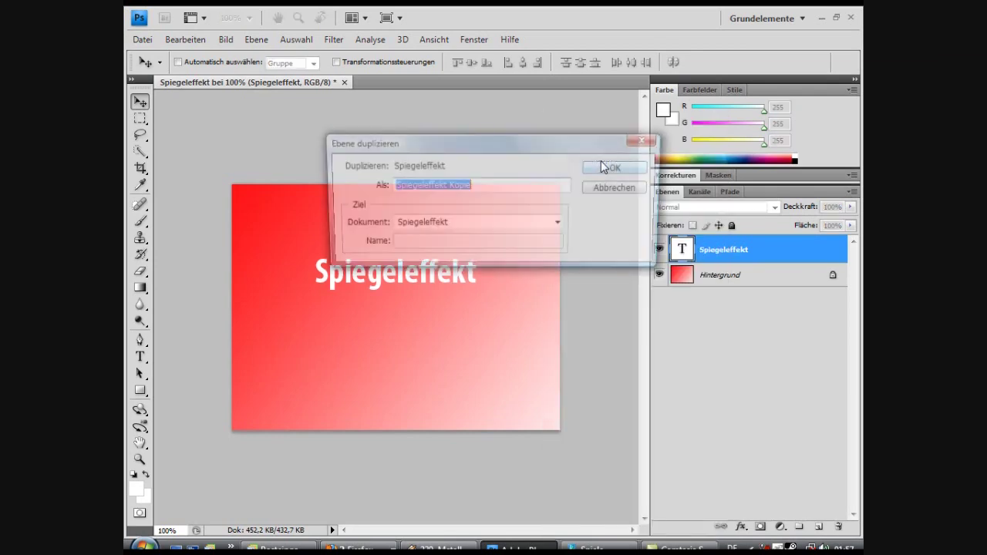
{"action": "left_click", "coordinate": [617, 168]}
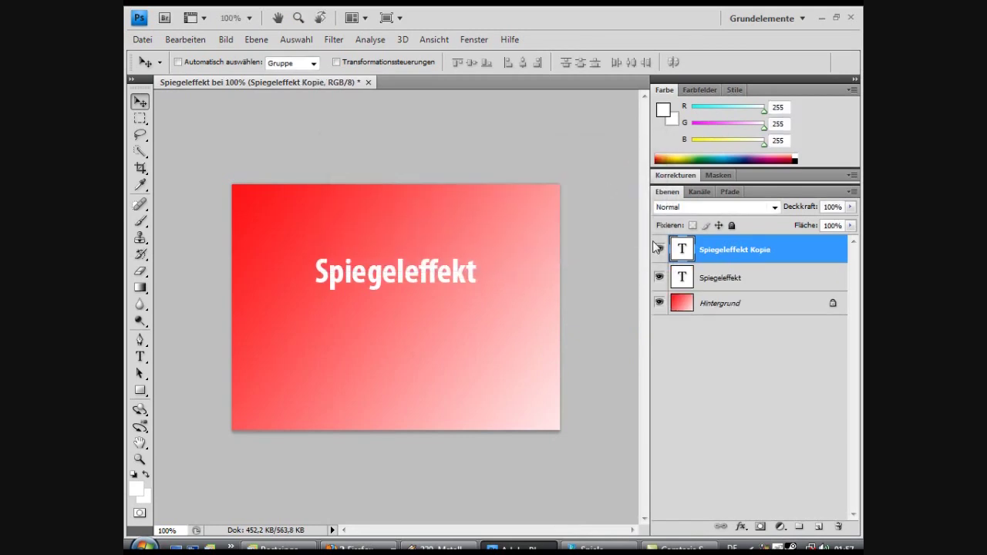
{"action": "left_click_drag", "start_coordinate": [397, 276], "coordinate": [396, 292]}
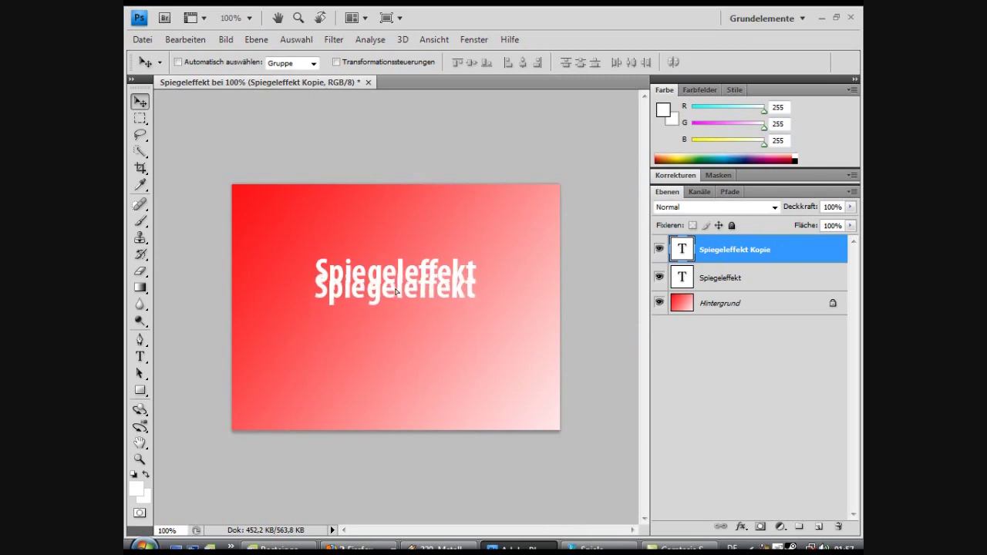
{"action": "key", "text": "Down"}
{"action": "key", "text": "Down"}
{"action": "key", "text": "Down"}
{"action": "key", "text": "Down"}
{"action": "key", "text": "Down"}
{"action": "key", "text": "Down"}
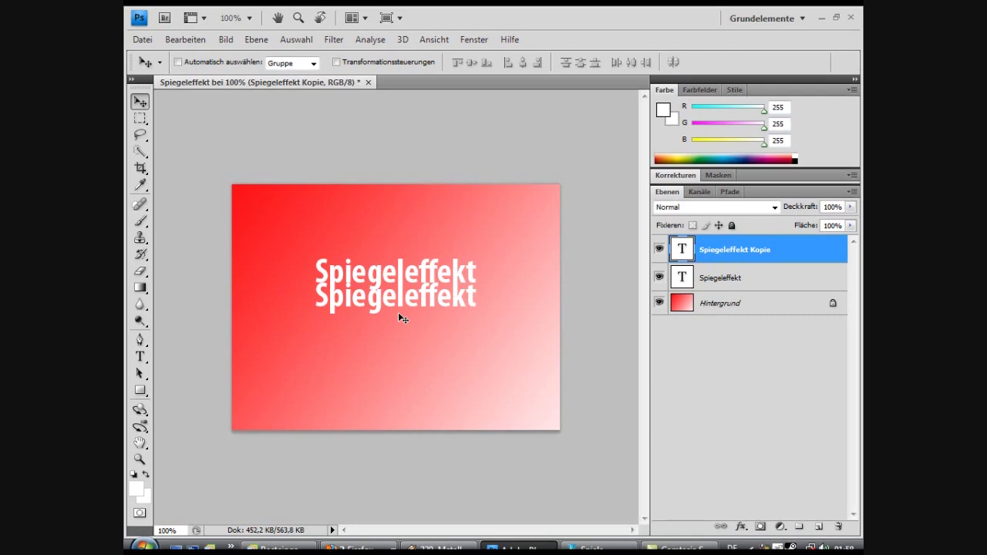
Step: Flip the Spiegeleffekt Kopie layer vertically with Transformieren > Vertikal spiegeln
{"action": "left_click", "coordinate": [189, 45]}
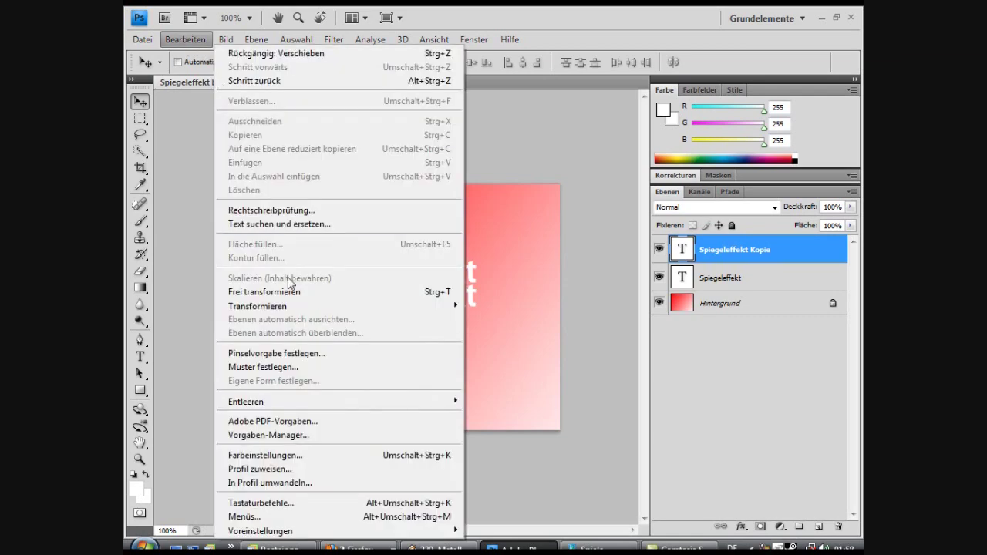
{"action": "mouse_move", "coordinate": [257, 306]}
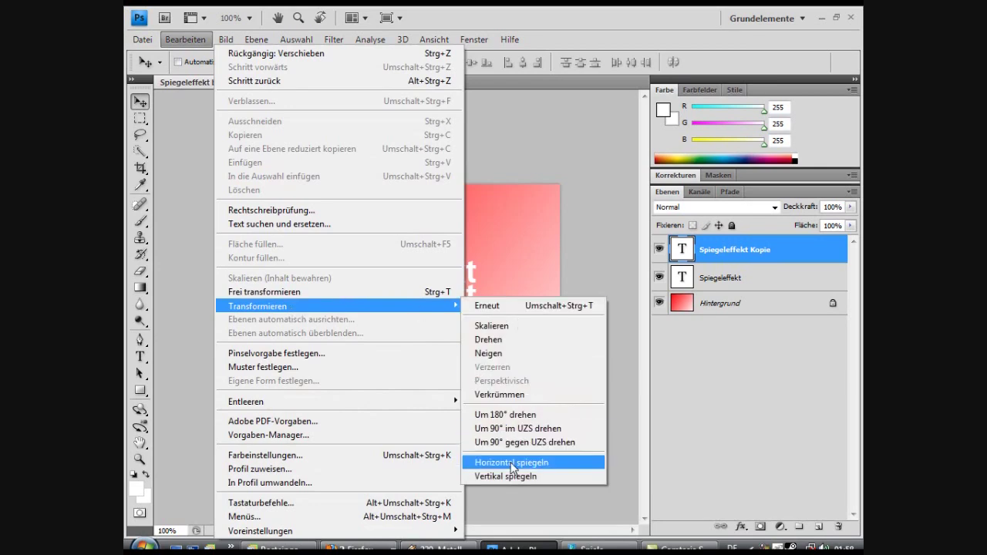
{"action": "left_click", "coordinate": [508, 477]}
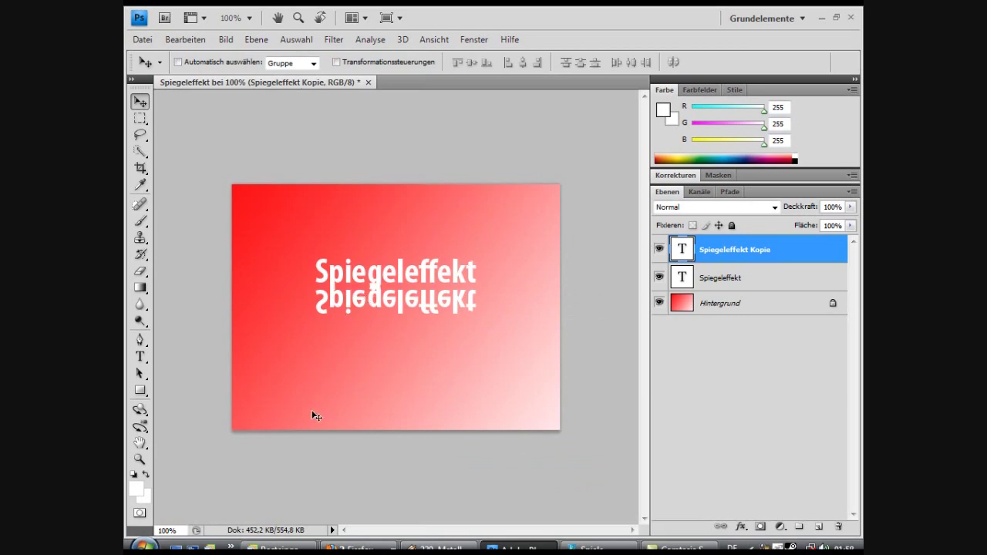
Step: Set the Spiegeleffekt Kopie layer's Deckkraft to 40% in the Fülloptionen
{"action": "double_click", "coordinate": [802, 256]}
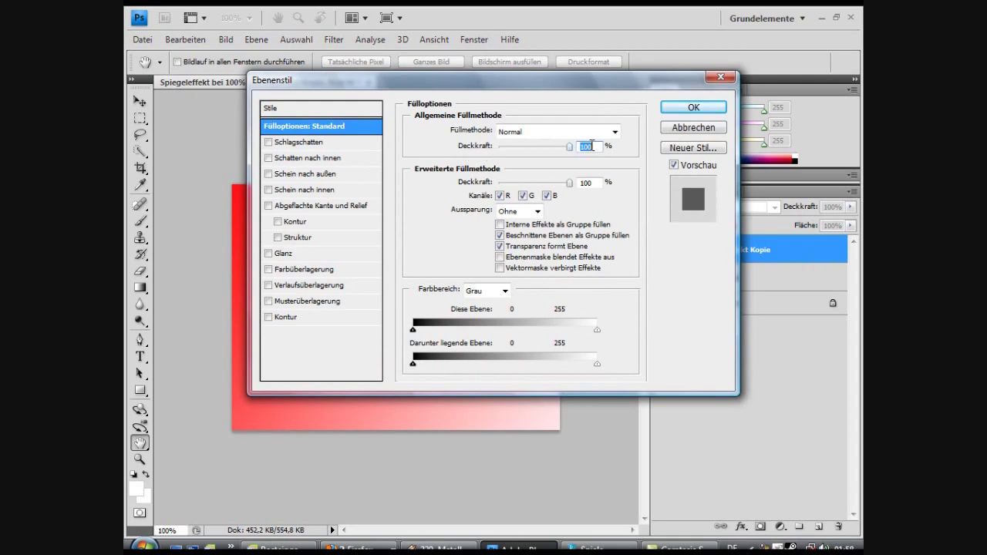
{"action": "type", "text": "40"}
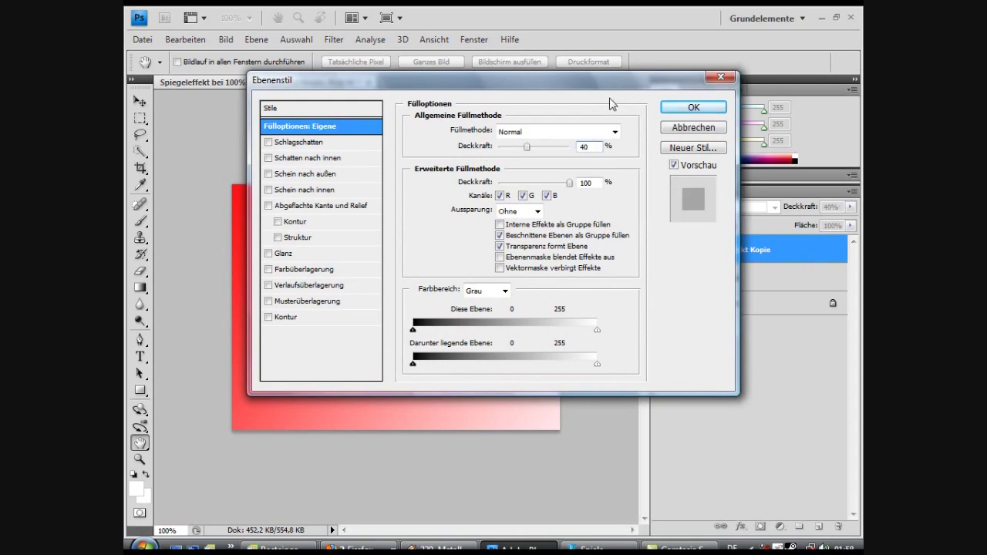
{"action": "left_click", "coordinate": [677, 109]}
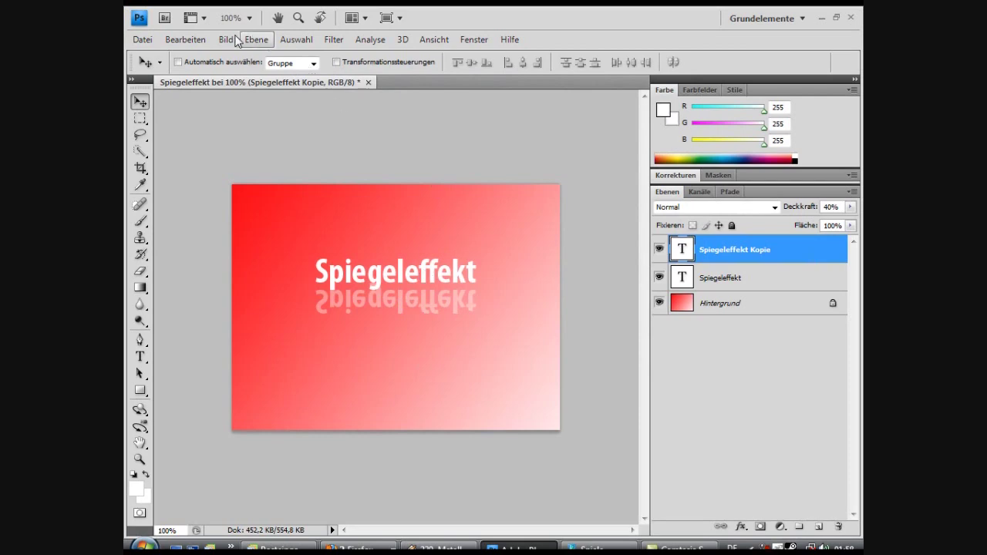
Step: Add an 'Alle einblenden' layer mask to the Spiegeleffekt Kopie layer
{"action": "left_click", "coordinate": [266, 42]}
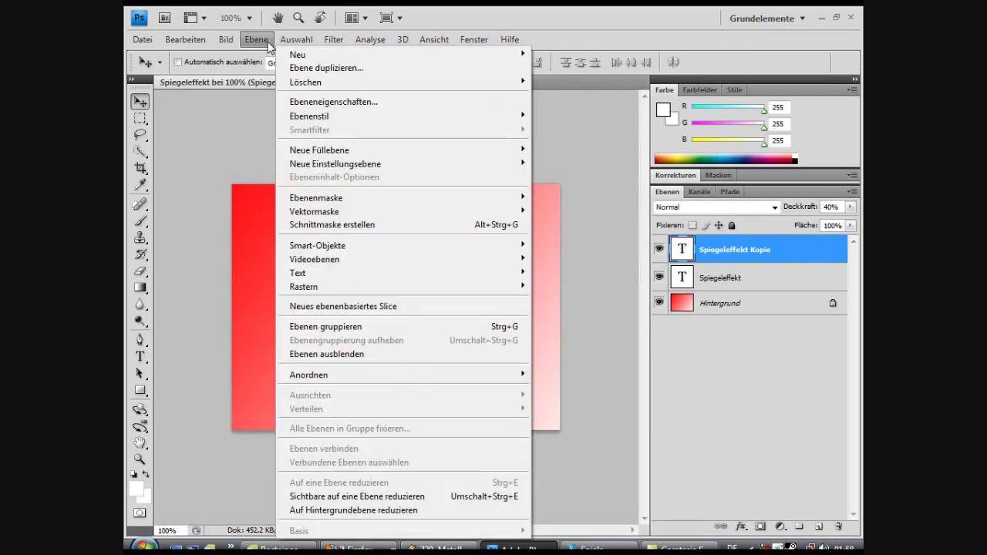
{"action": "mouse_move", "coordinate": [324, 198]}
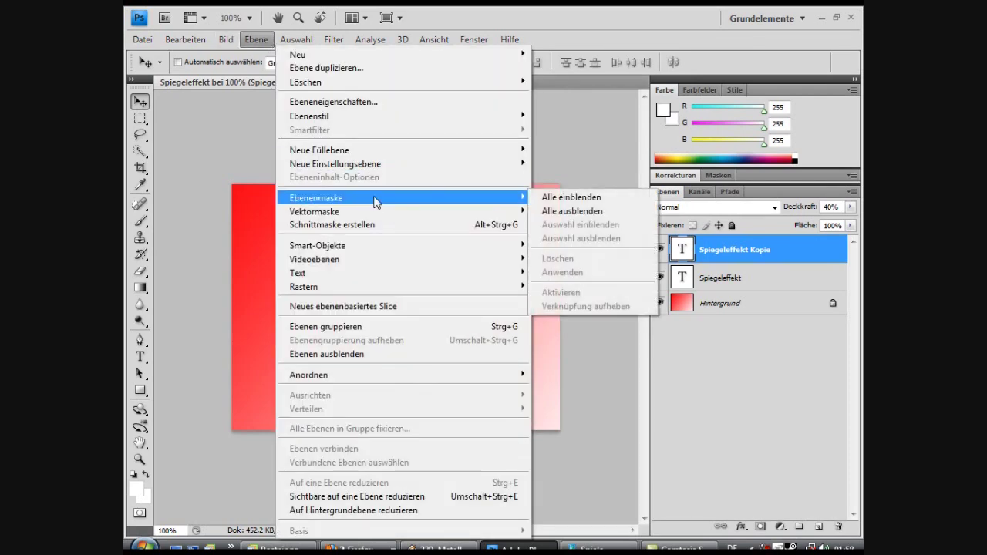
{"action": "left_click", "coordinate": [606, 202]}
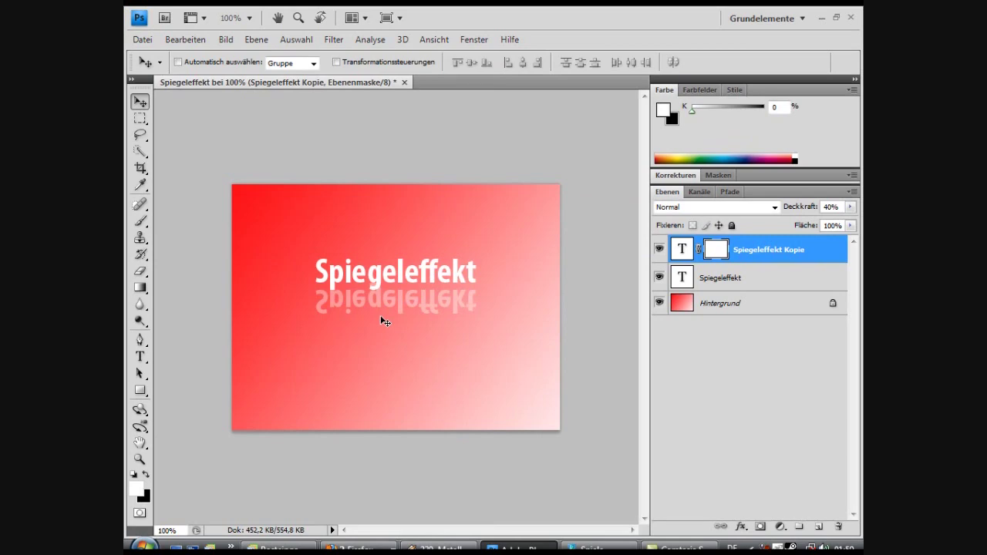
Step: Draw a black-to-white gradient on the copy's mask so the reflection fades downward
{"action": "left_click", "coordinate": [140, 288]}
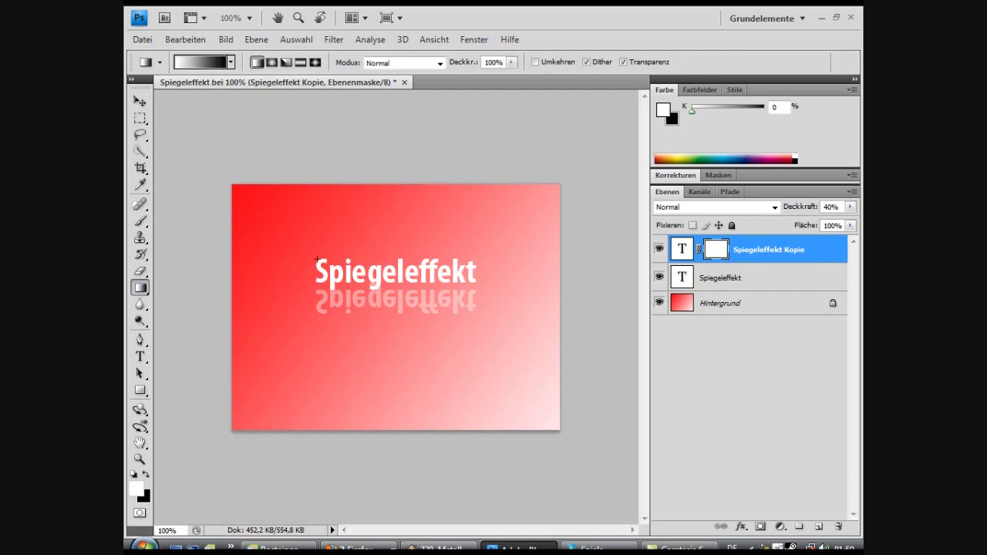
{"action": "left_click_drag", "start_coordinate": [318, 259], "coordinate": [479, 315]}
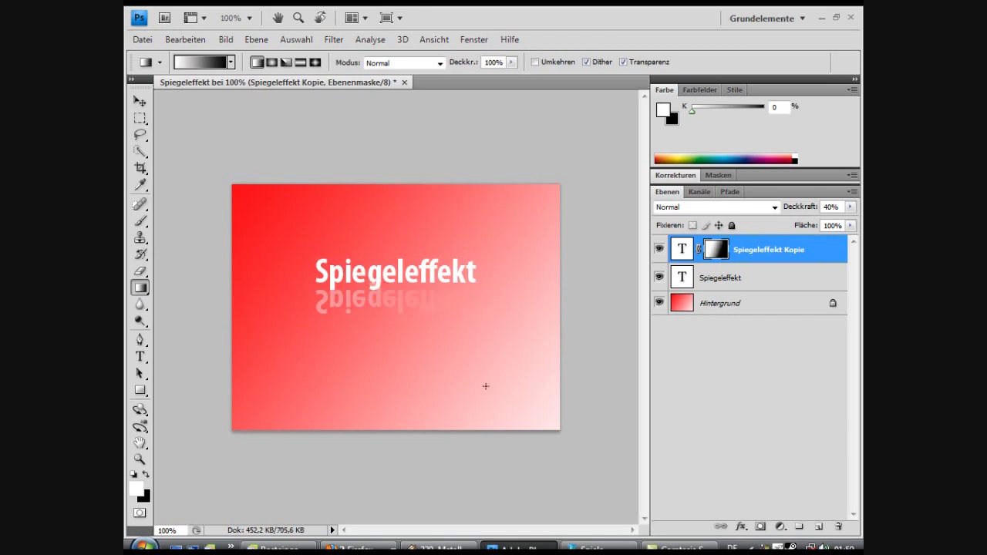